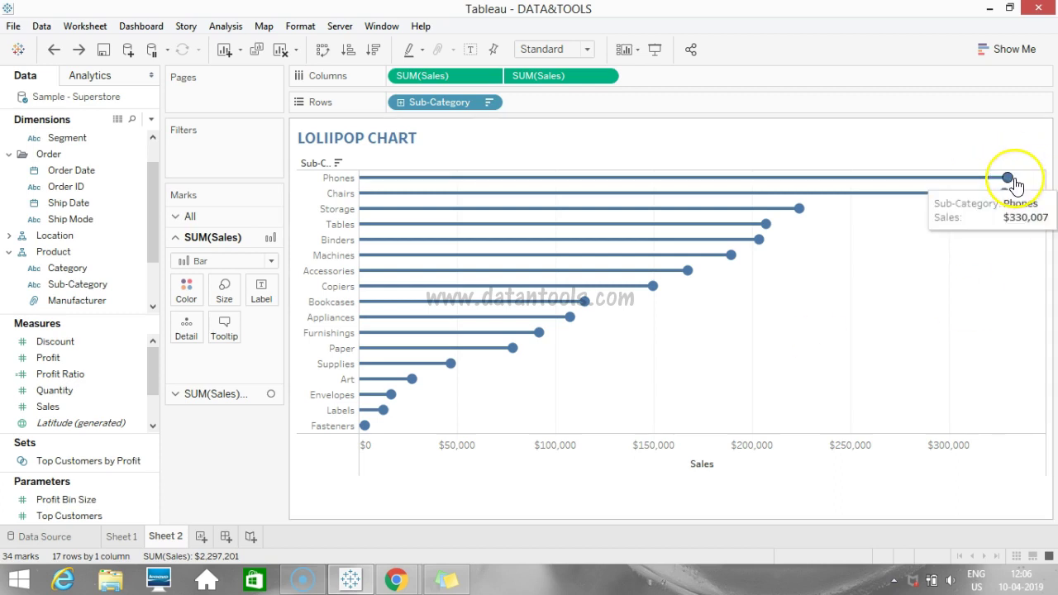
Wipe the existing lollipop chart from Sheet 2, keeping the LOLIIPOP CHART title.
left_click(783, 341)
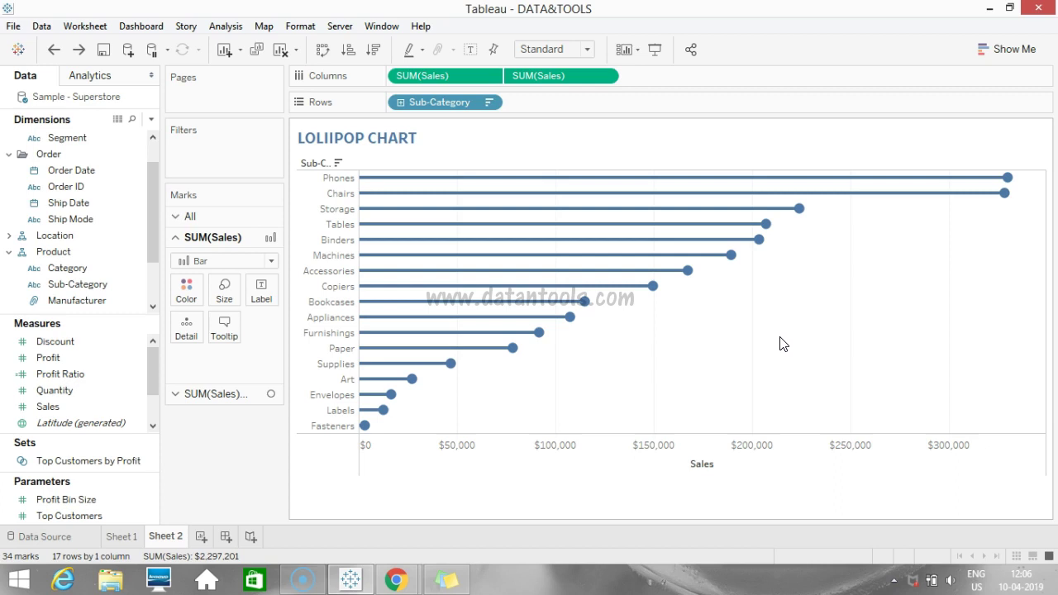
left_click(278, 51)
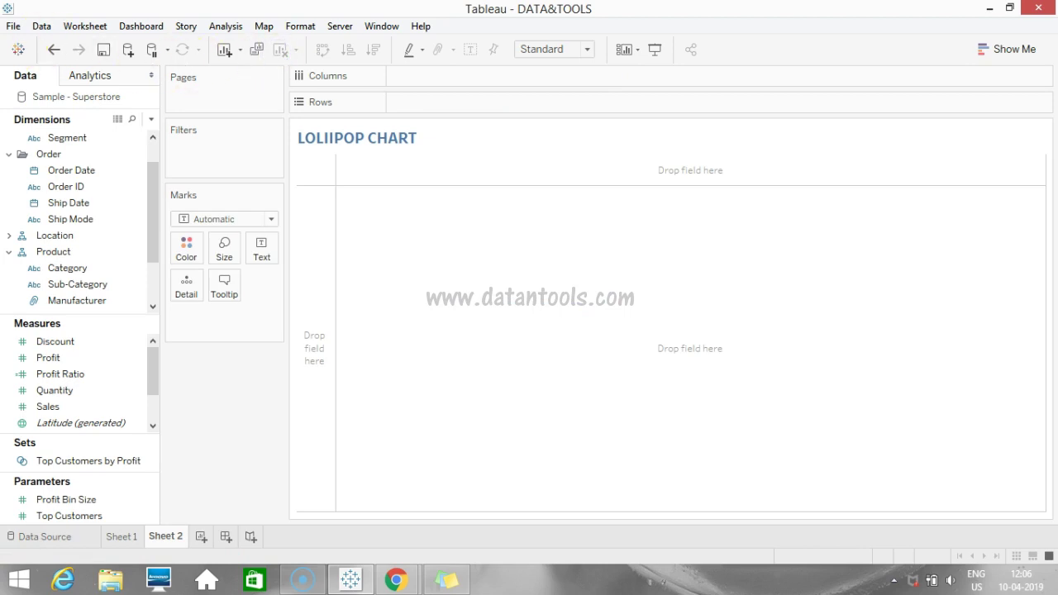
left_click(12, 50)
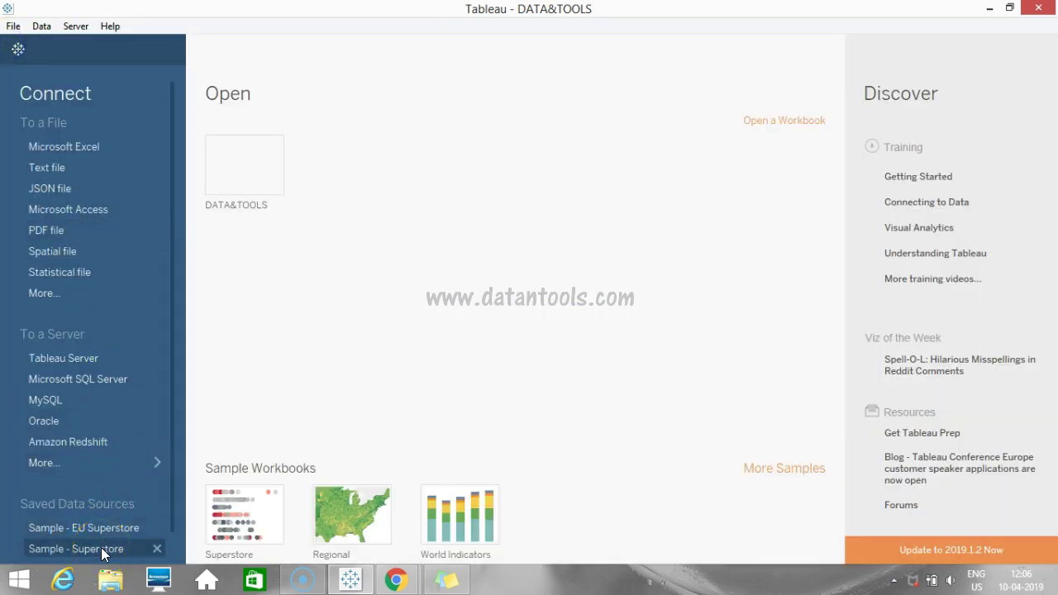
left_click(17, 49)
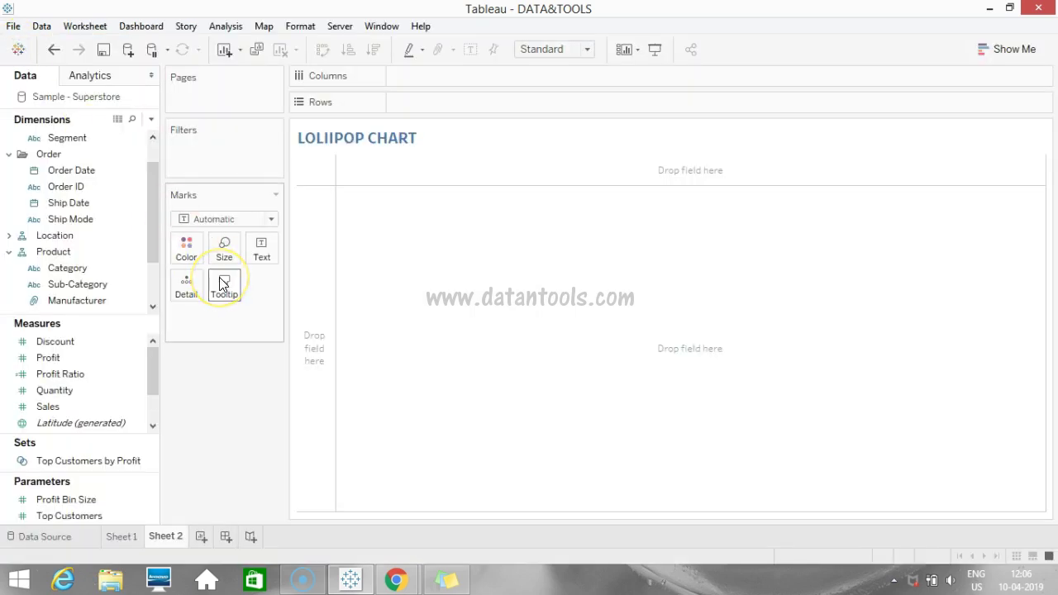
Place Sales on Columns twice and Sub-Category on Rows.
left_click(66, 412)
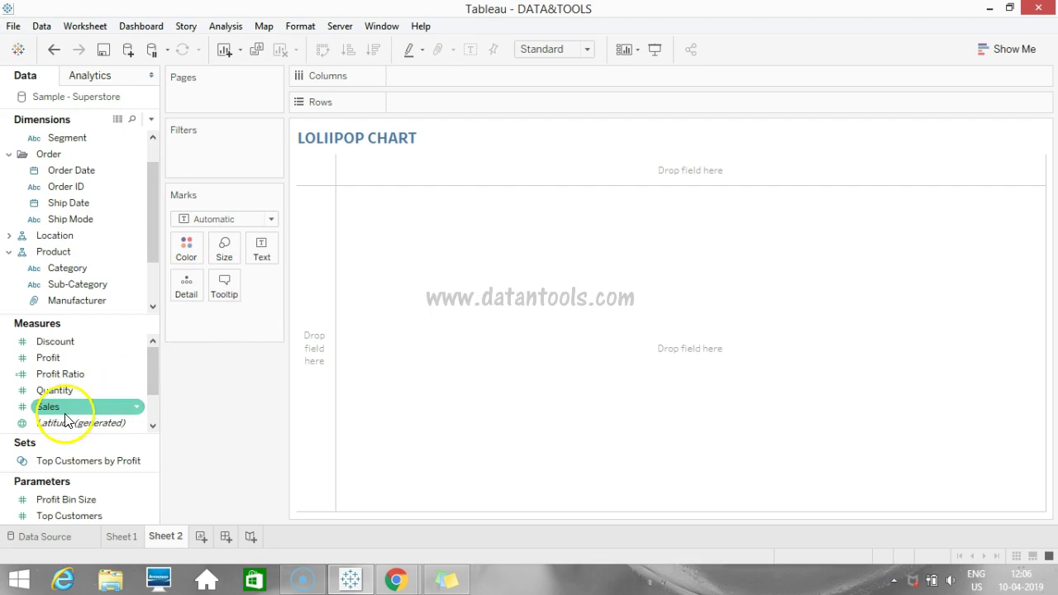
mouse_move(58, 408)
left_mouse_down()
mouse_move(451, 82)
mouse_move(442, 78)
left_mouse_up()
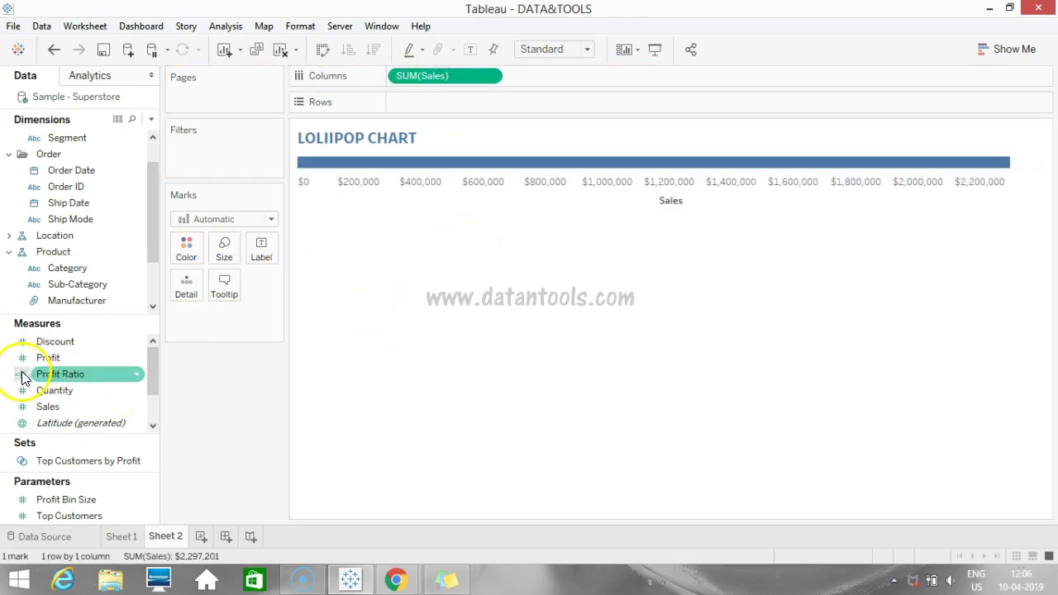
left_click_drag(44, 407, 537, 73)
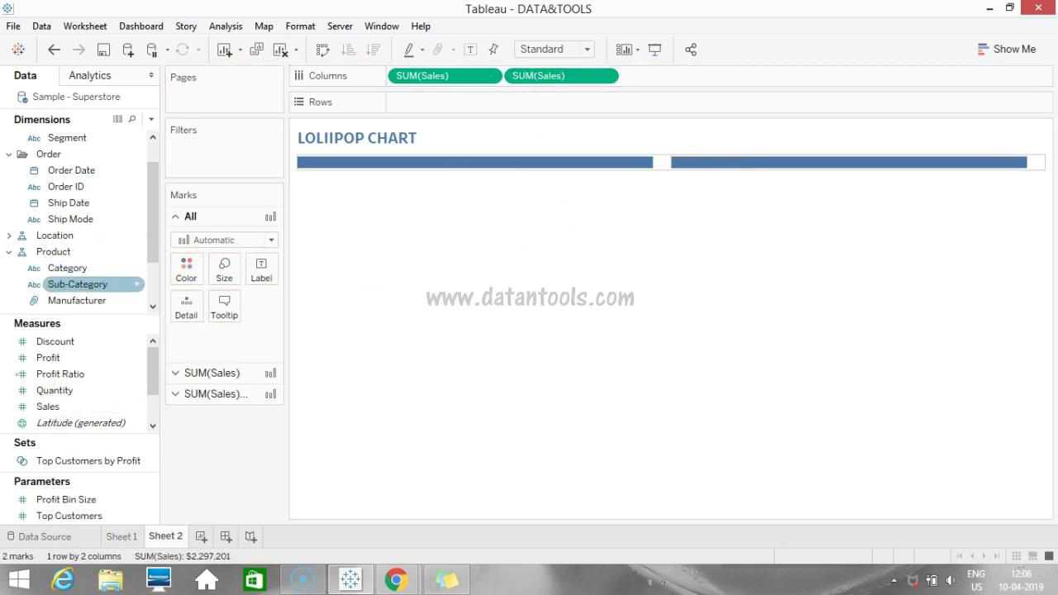
mouse_move(105, 285)
left_mouse_down()
mouse_move(346, 180)
mouse_move(445, 110)
left_mouse_up()
left_click(369, 513)
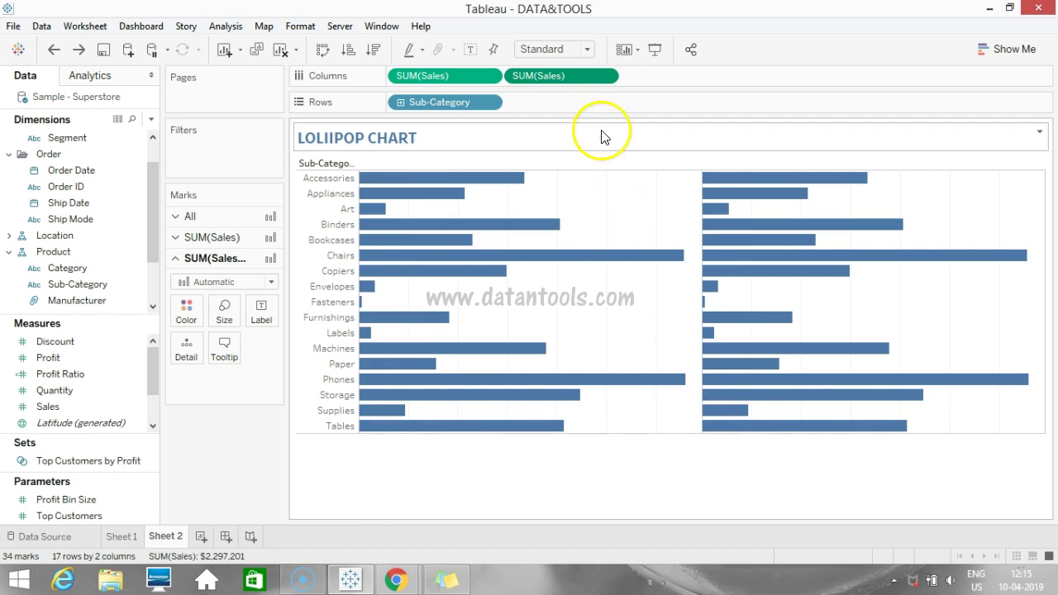
Set the second SUM(Sales) pill to Dual Axis so both measures share one axis.
left_click(606, 76)
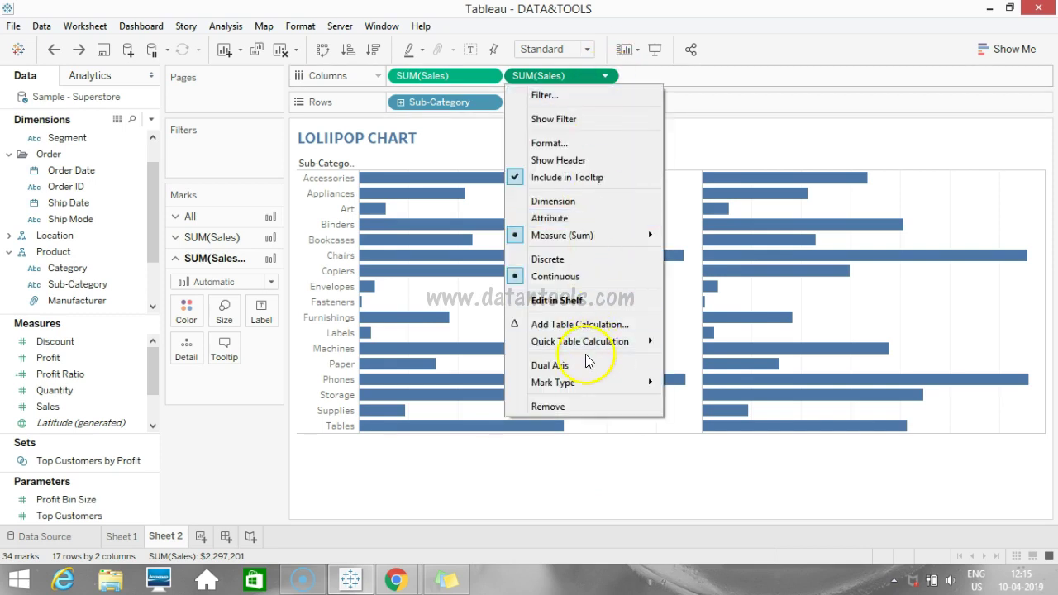
left_click(563, 366)
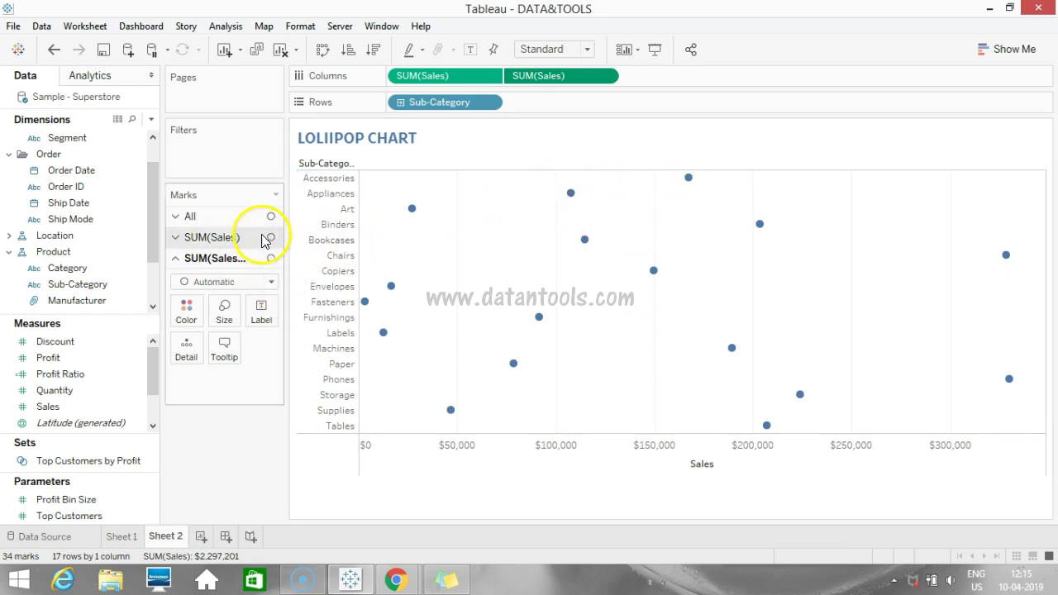
Change the first SUM(Sales) mark type from Automatic to Bar.
left_click(271, 263)
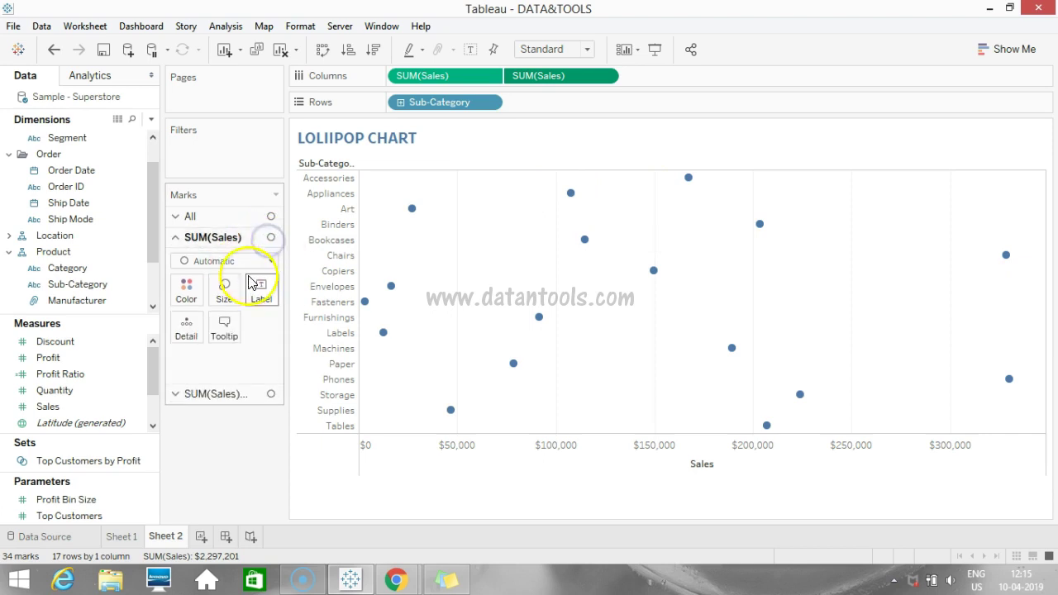
left_click(270, 263)
left_click(201, 293)
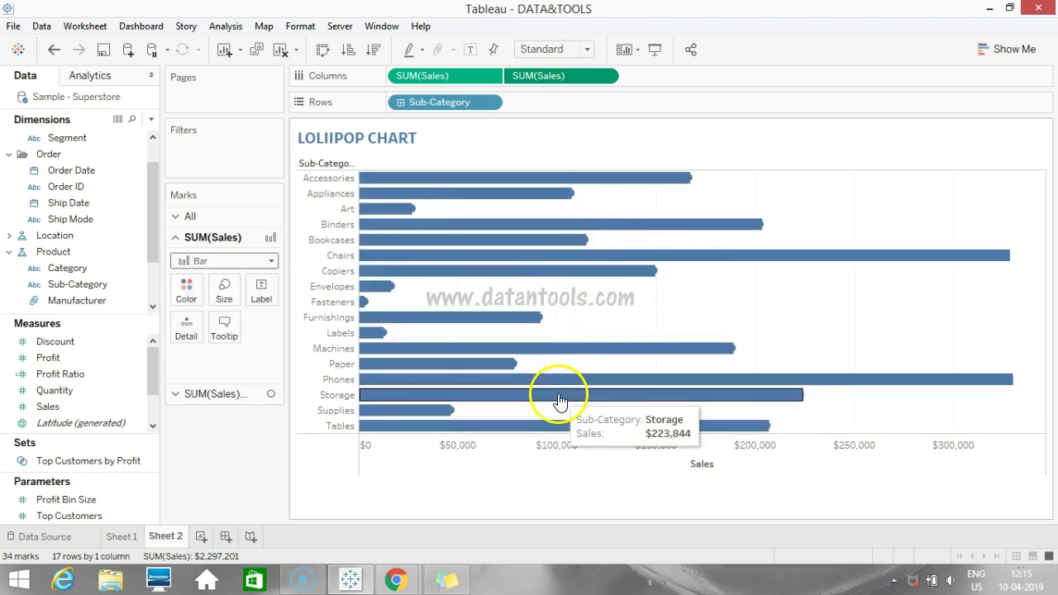
mouse_move(688, 178)
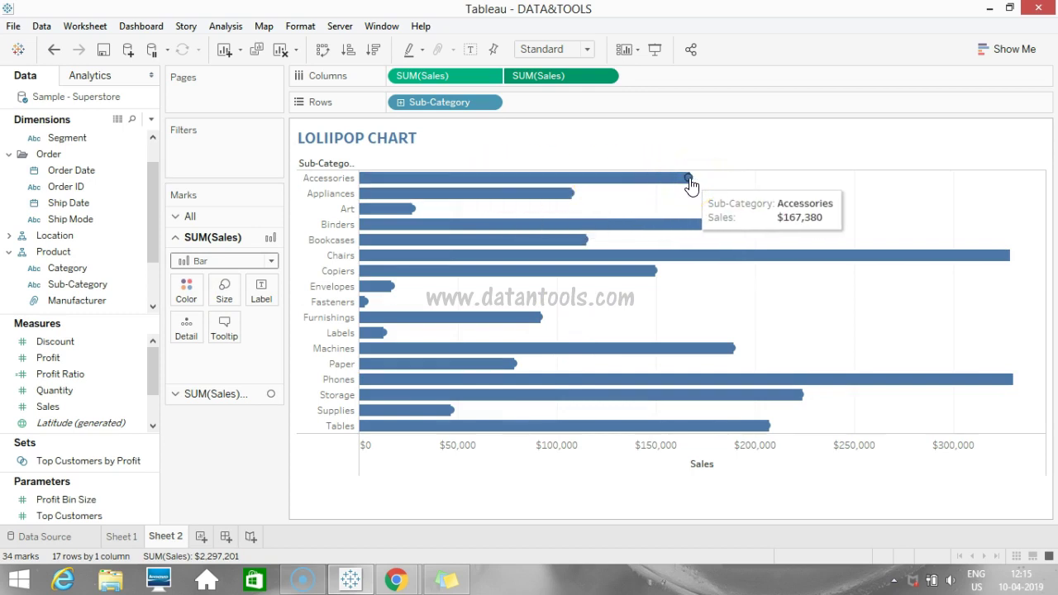
left_click(622, 211)
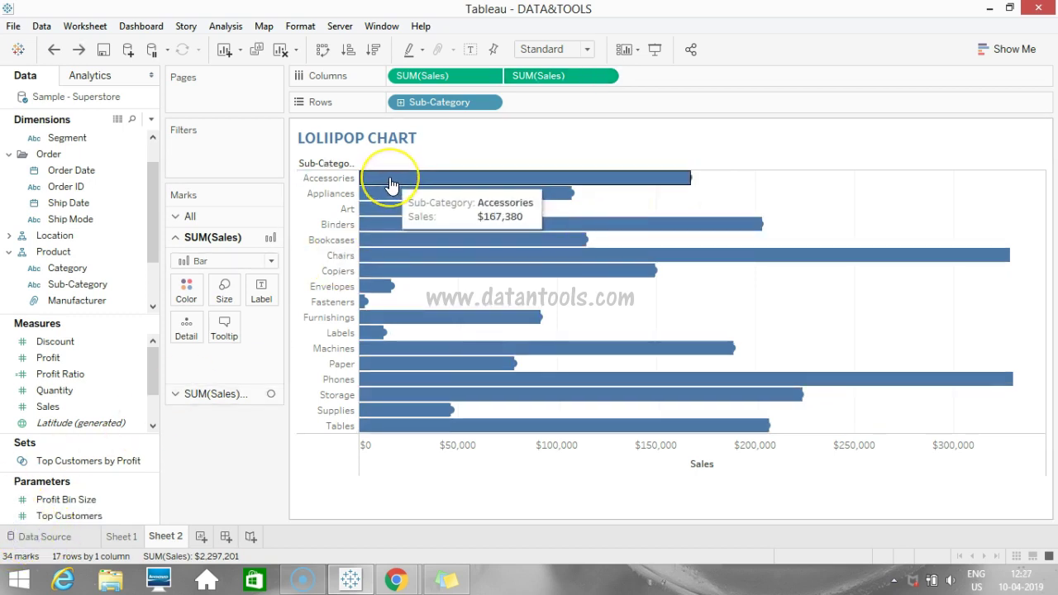
left_click(390, 182)
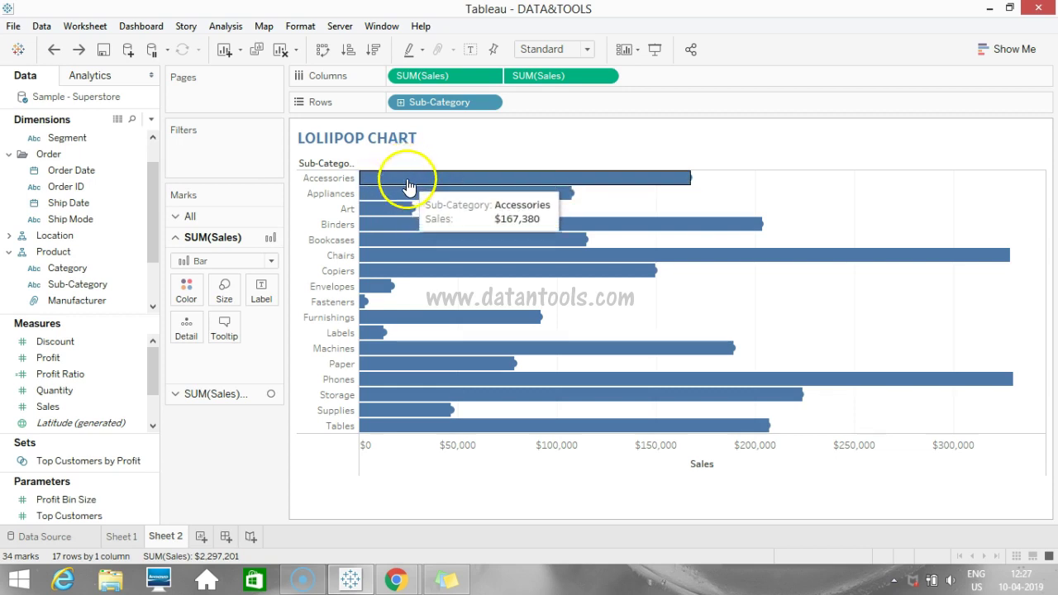
Shrink the bar size on the Bar Marks card so the stems are thin.
left_click(186, 320)
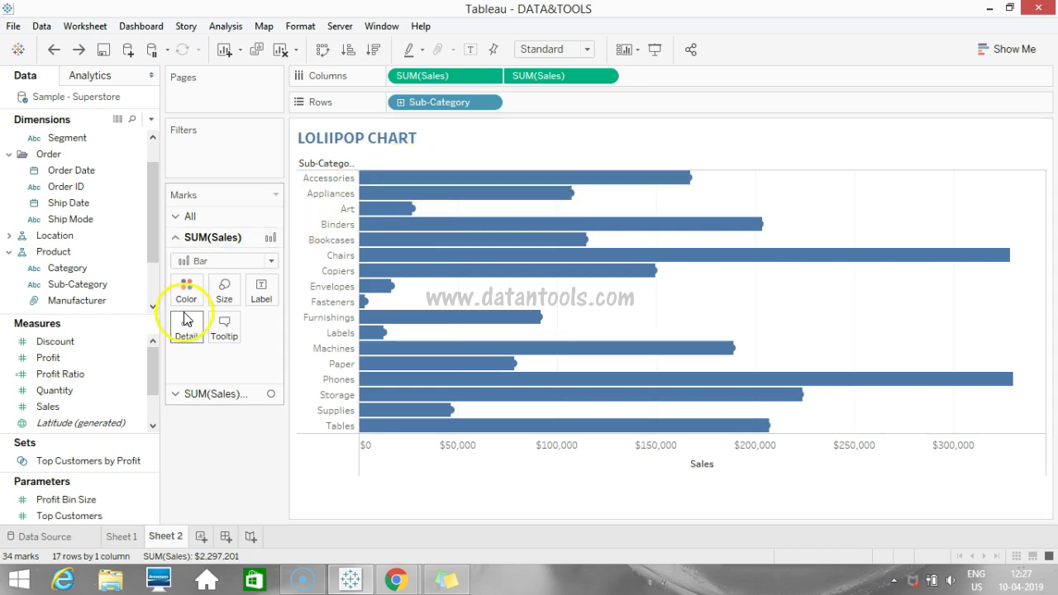
left_click(223, 293)
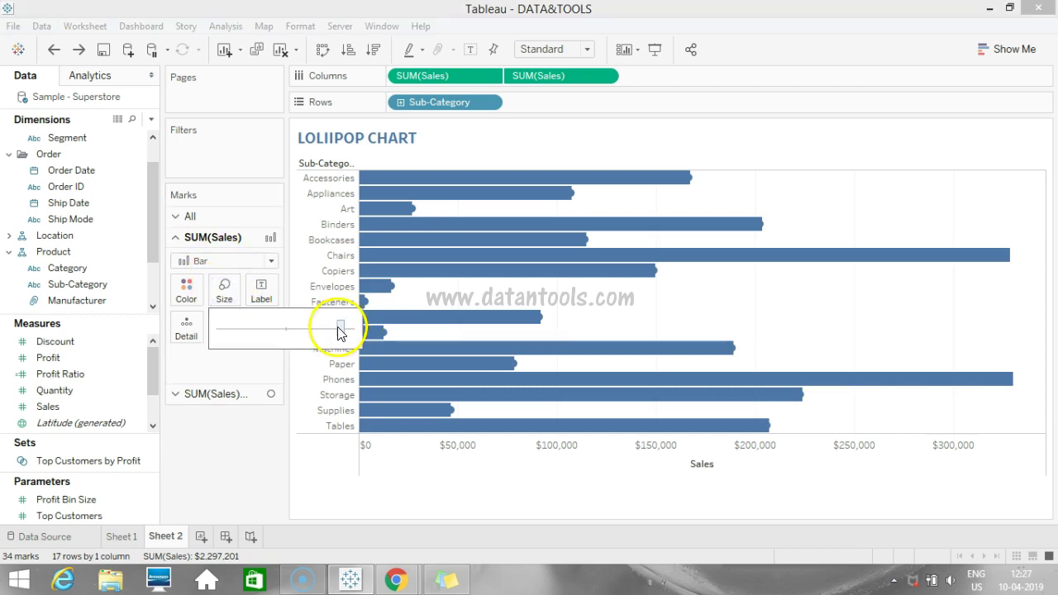
left_click_drag(340, 333, 247, 337)
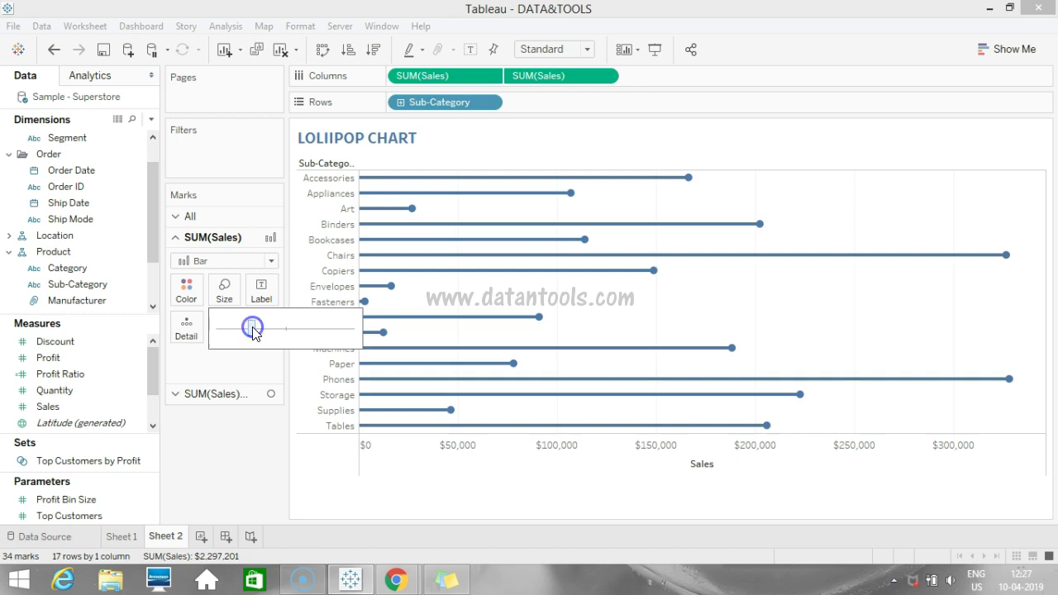
left_click(230, 439)
left_click(666, 200)
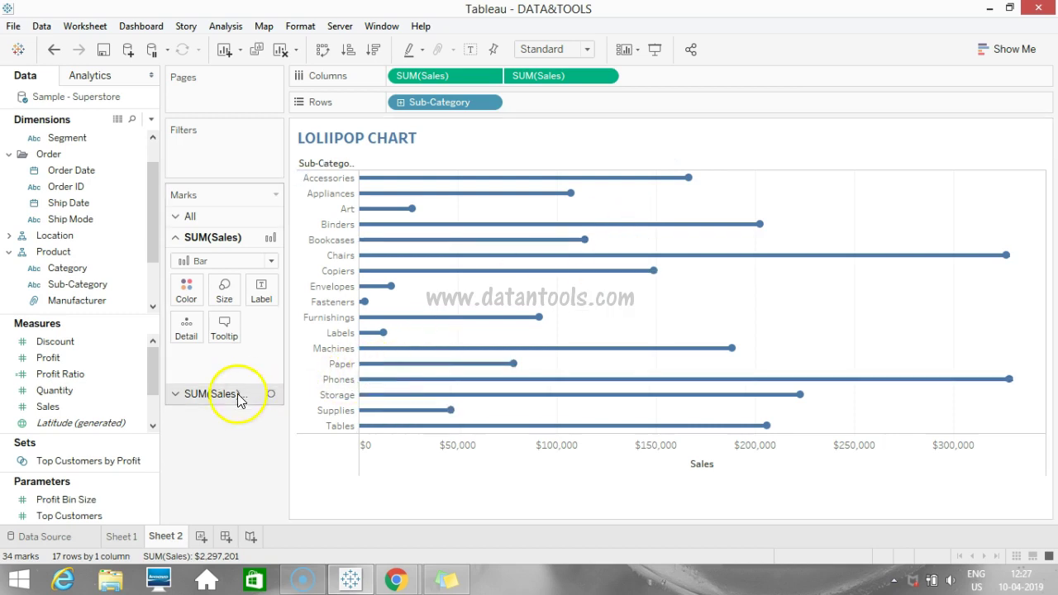
Enlarge the circle size on the circle Marks card.
left_click(270, 395)
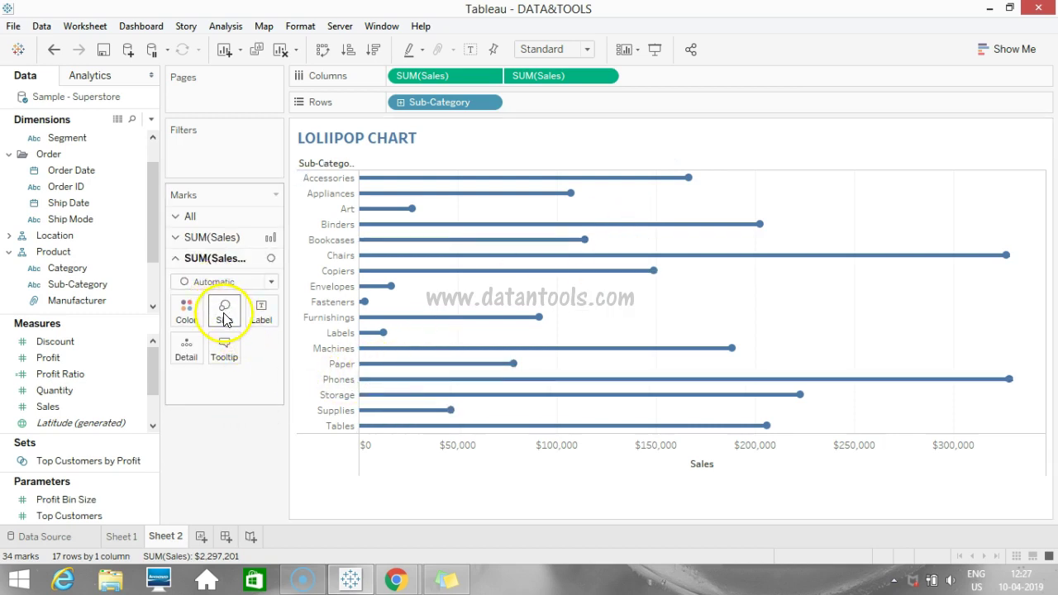
left_click(224, 314)
left_click(244, 354)
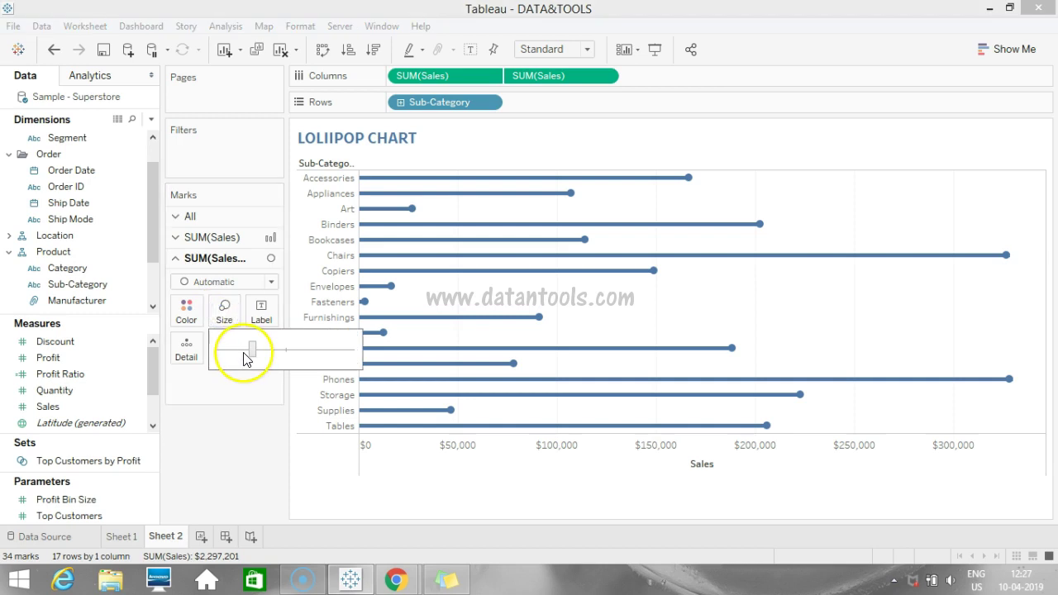
left_click_drag(243, 358, 289, 354)
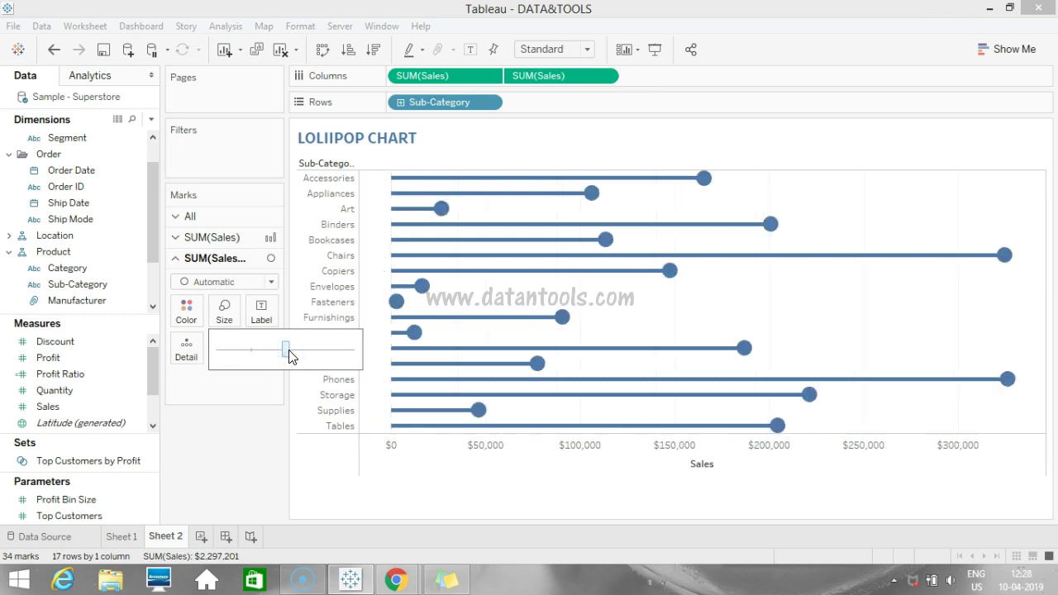
left_click(238, 421)
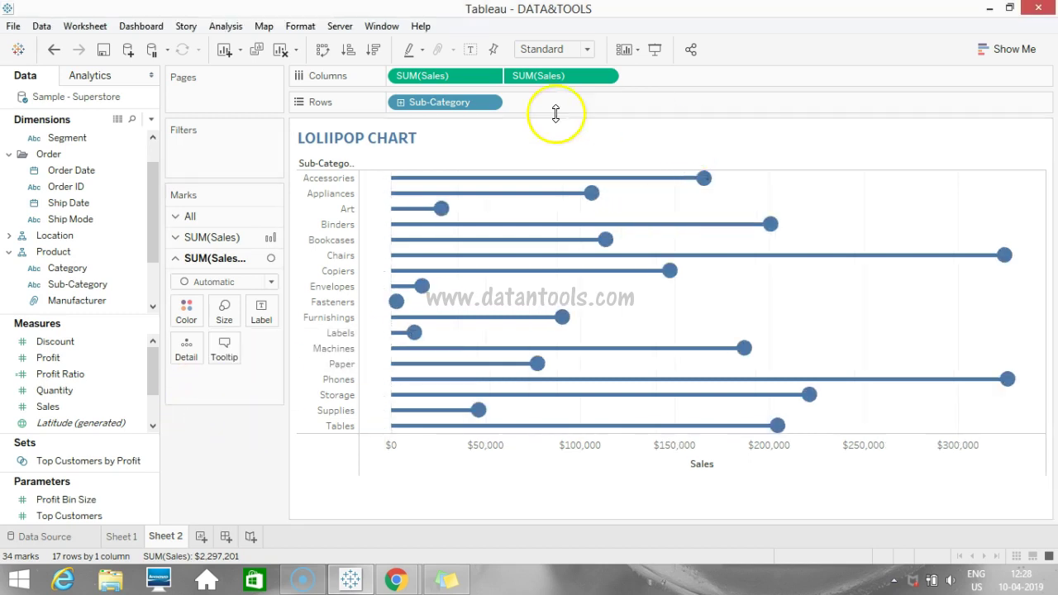
mouse_move(447, 447)
mouse_move(722, 464)
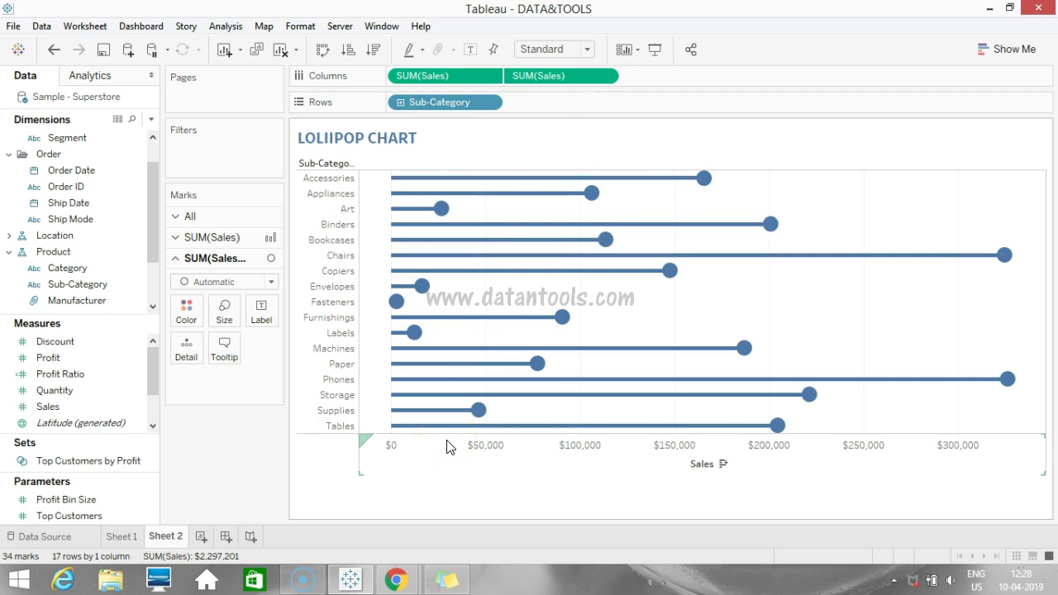
Sort sub-categories by Sales descending so Phones sits at the top.
left_click(383, 51)
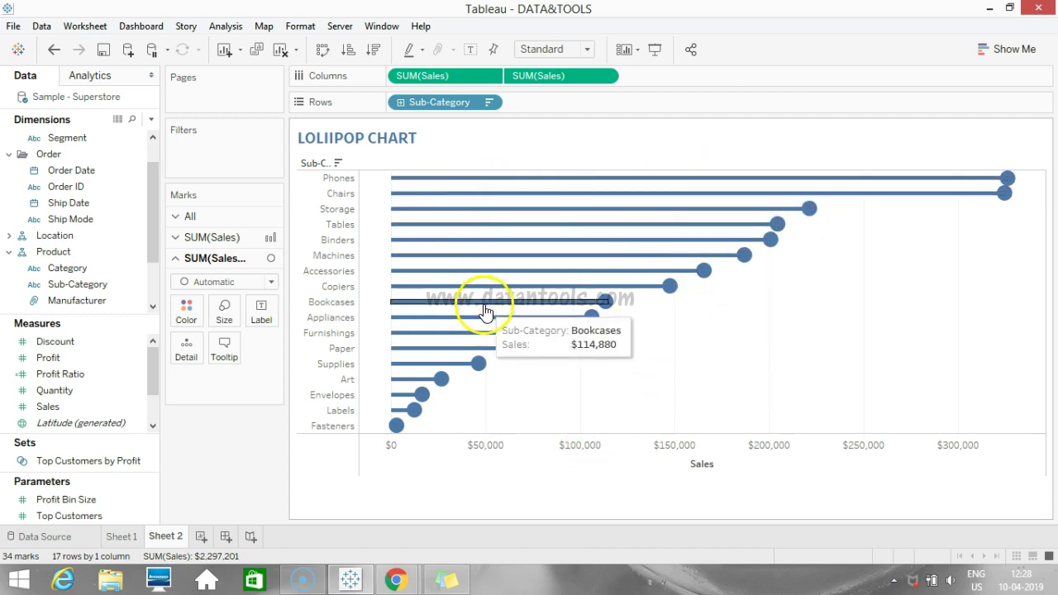
Make the circles black and the bars orange via each Marks card's Color.
left_click(187, 313)
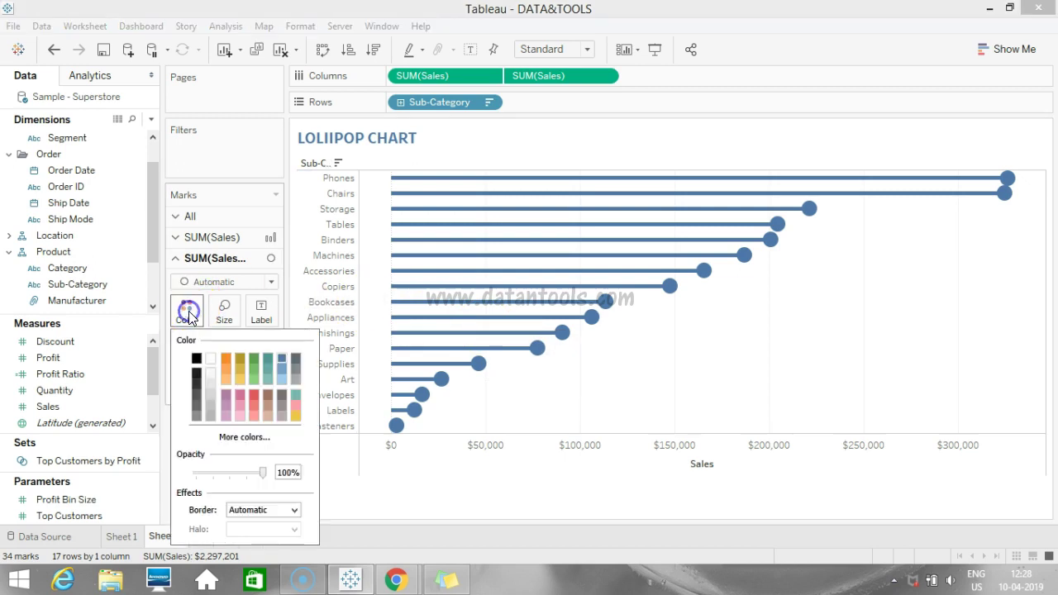
left_click(196, 358)
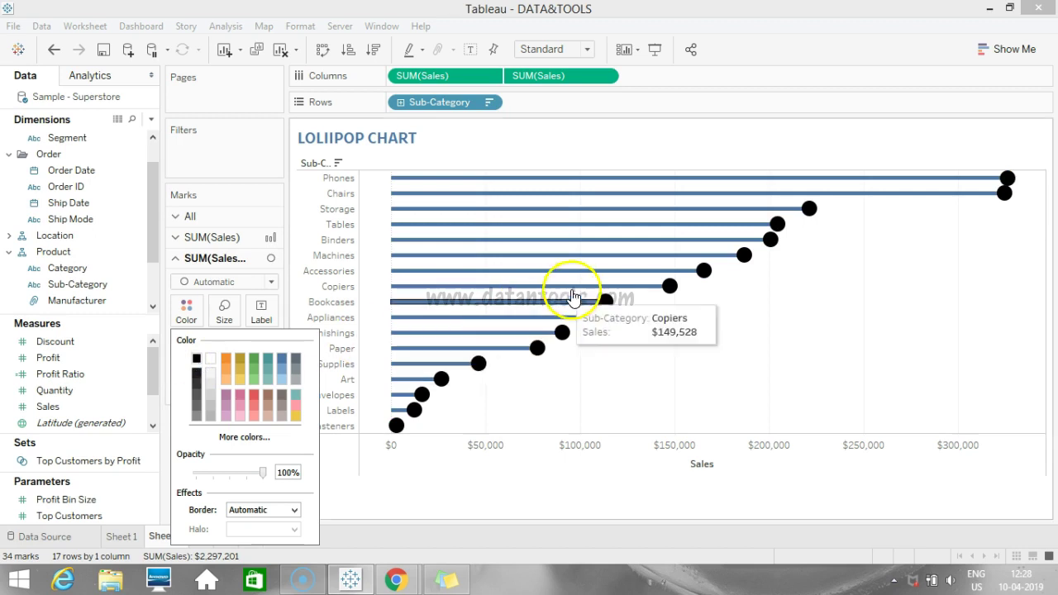
mouse_move(561, 332)
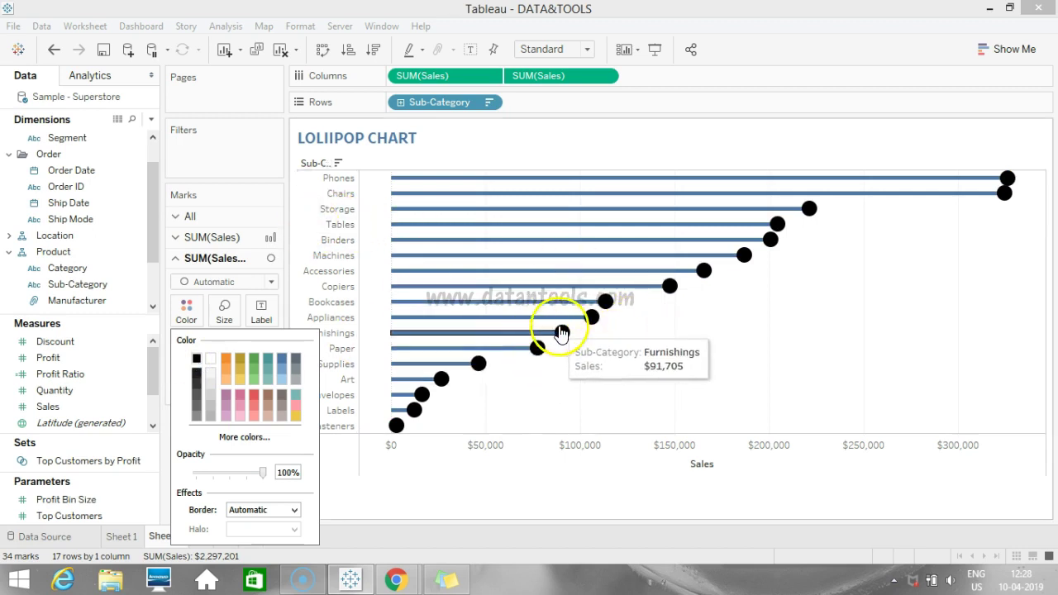
left_click(221, 238)
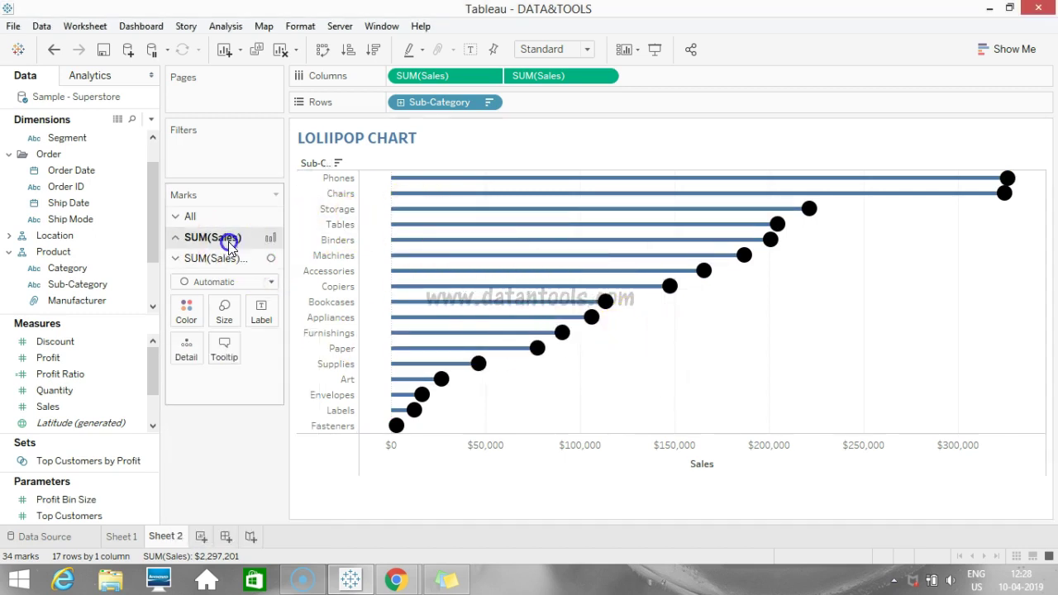
left_click(190, 301)
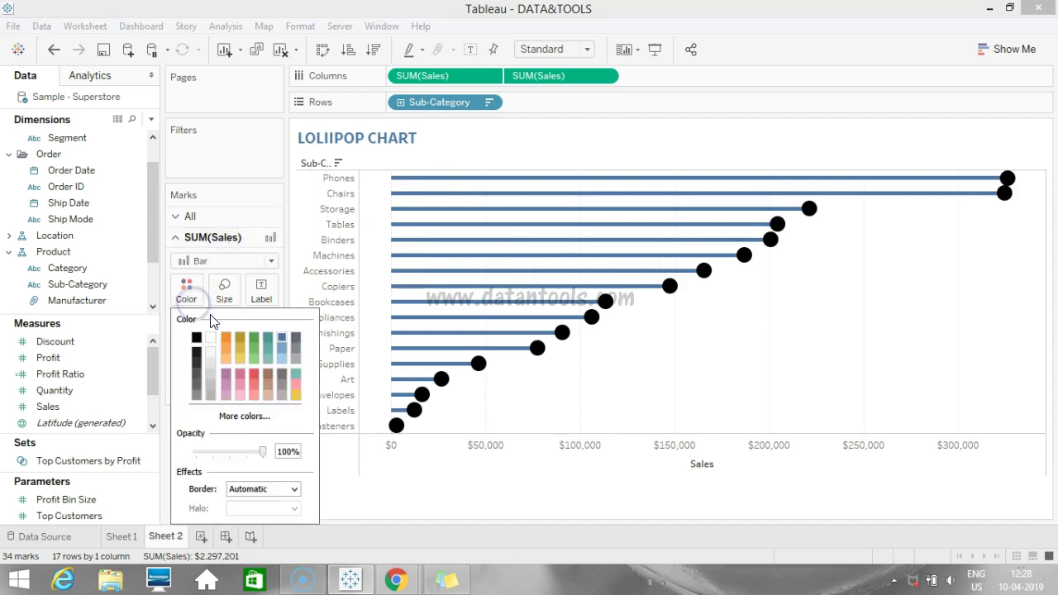
left_click(229, 341)
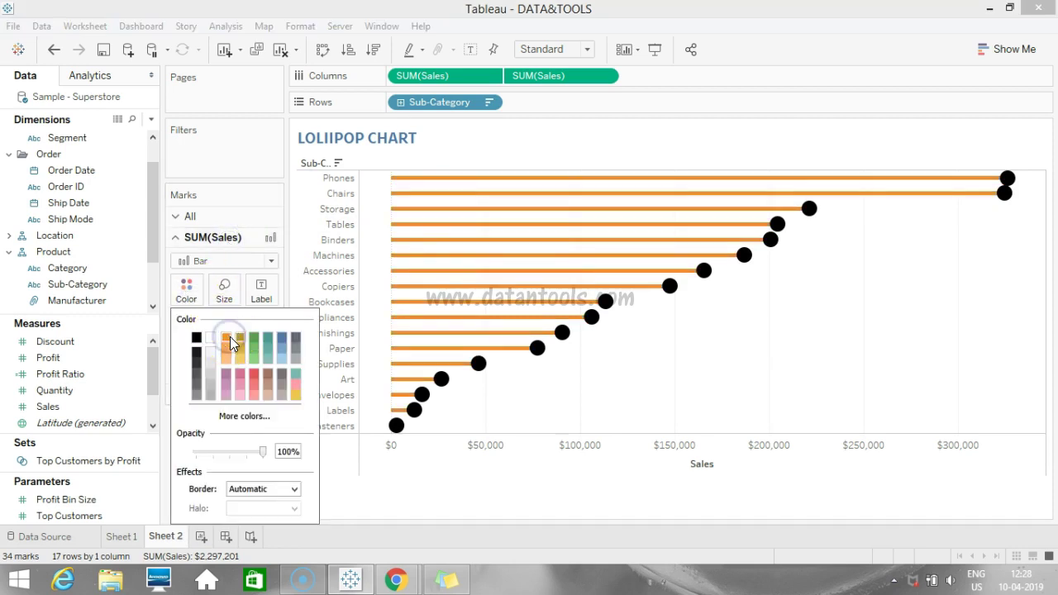
left_click(532, 395)
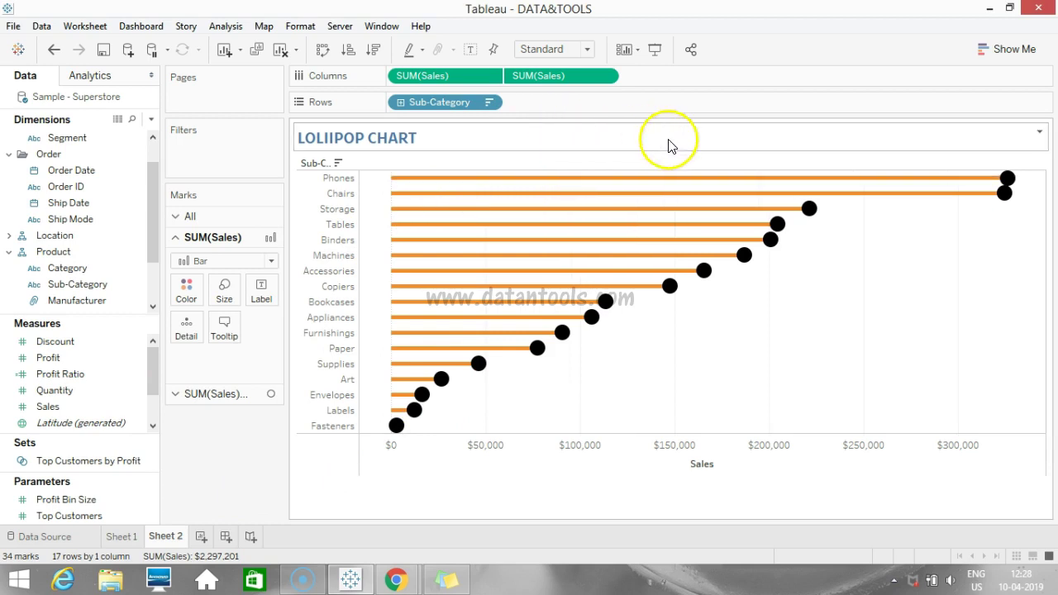